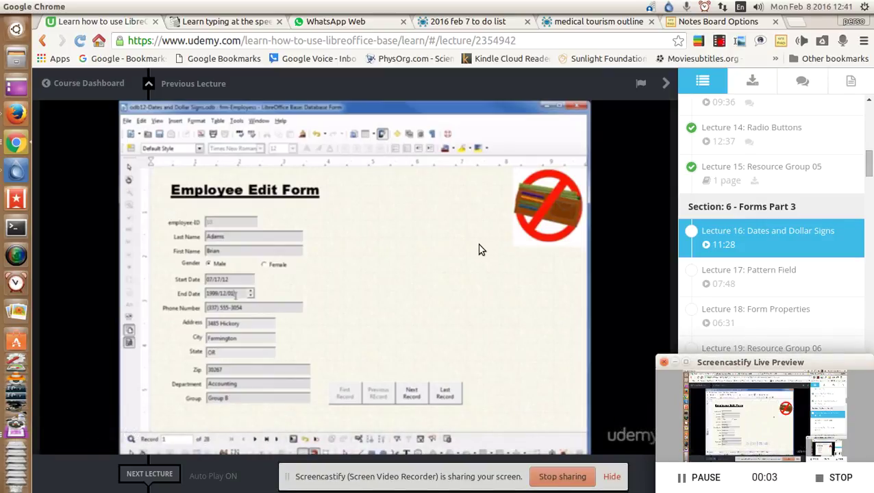
Step: Switch from the Chrome Udemy lecture to the LibreOffice Base employee form, record 5 of 28
key("alt+Tab")
key("alt+Tab")
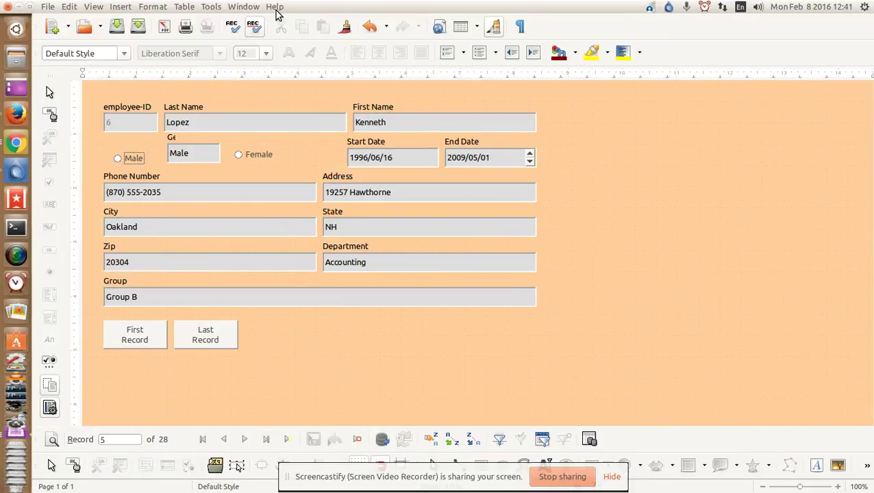
left_click(275, 6)
left_click(308, 83)
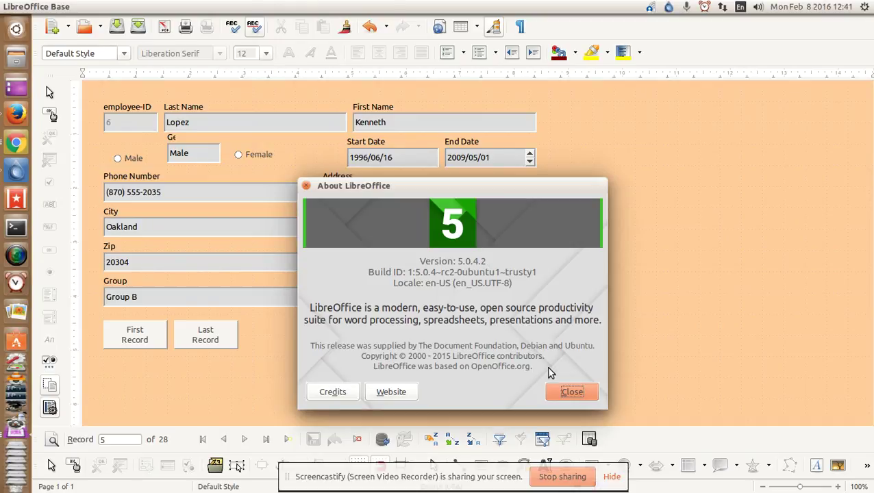
left_click(567, 392)
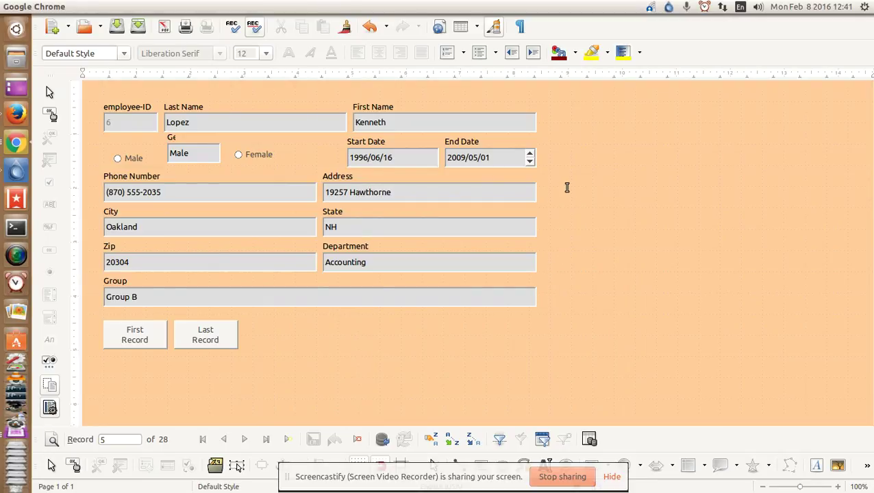
left_click(469, 157)
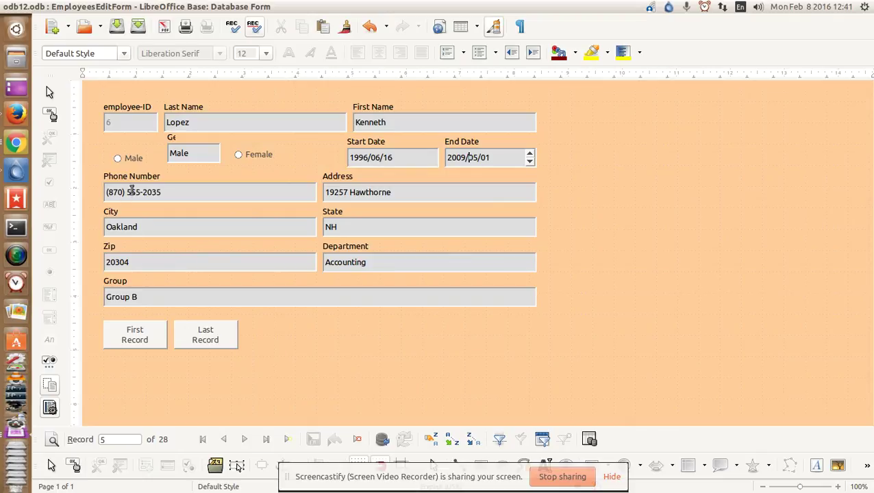
left_click(118, 158)
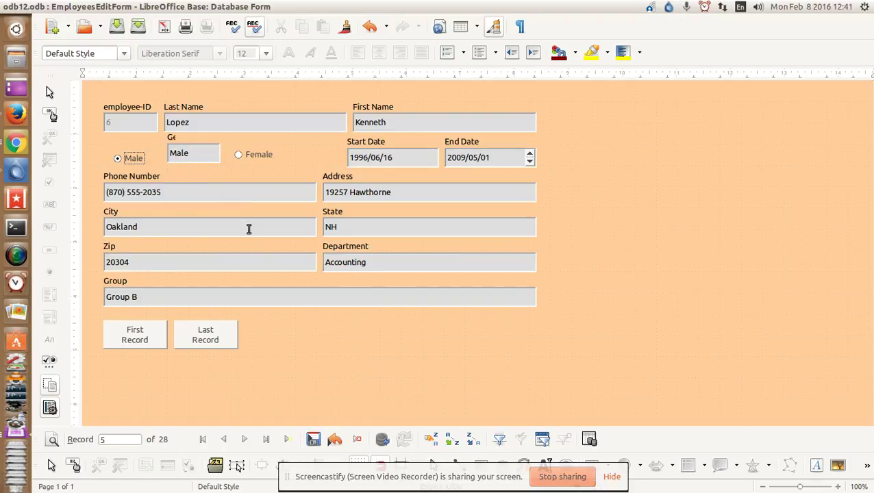
left_click(116, 27)
left_click(313, 441)
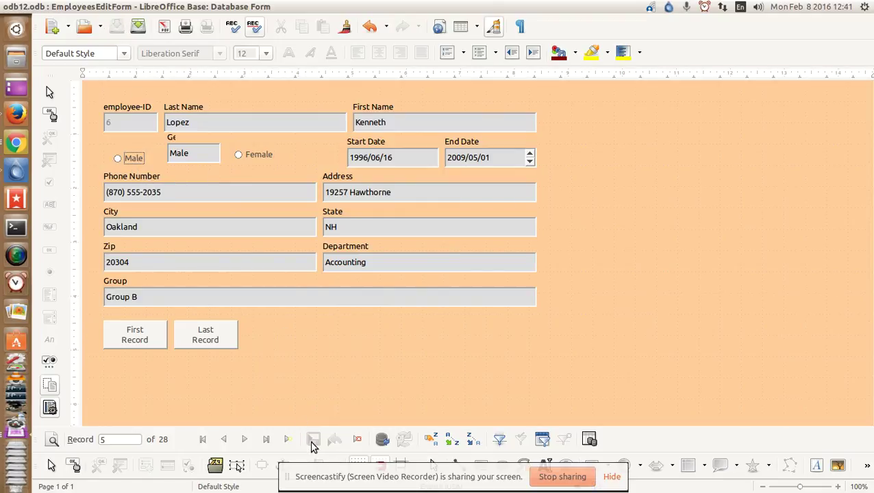
left_click(118, 159)
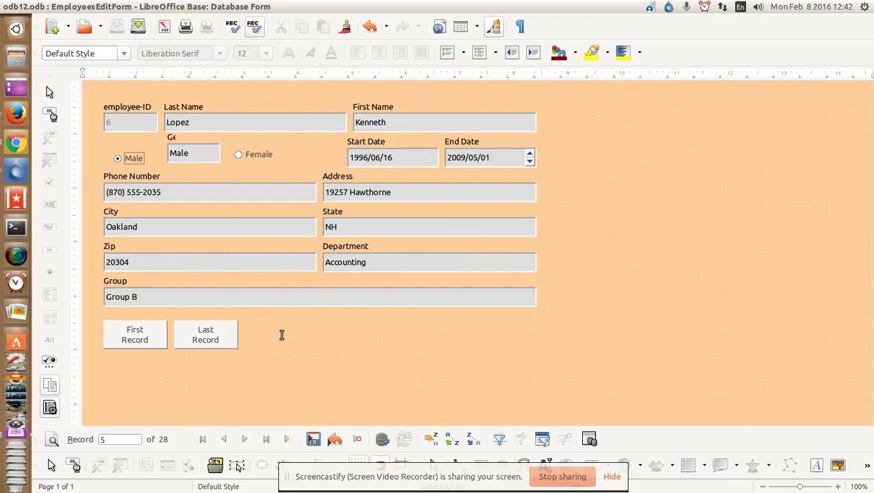
left_click(312, 441)
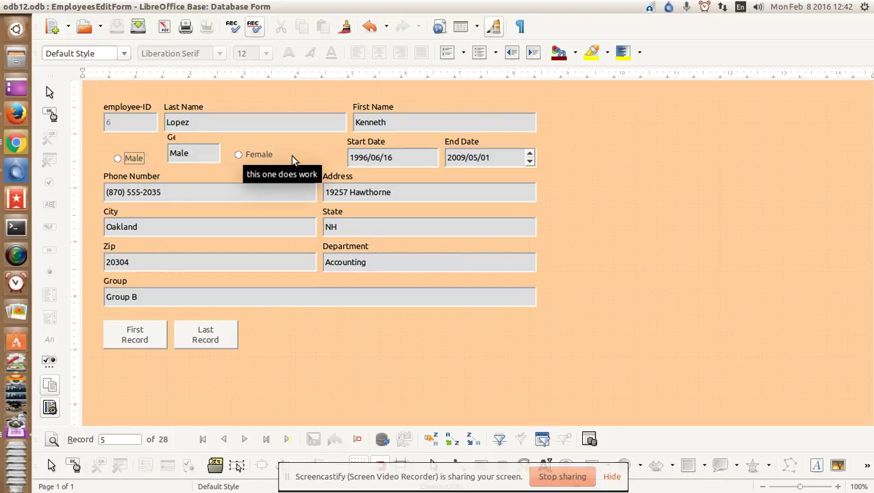
left_click(244, 439)
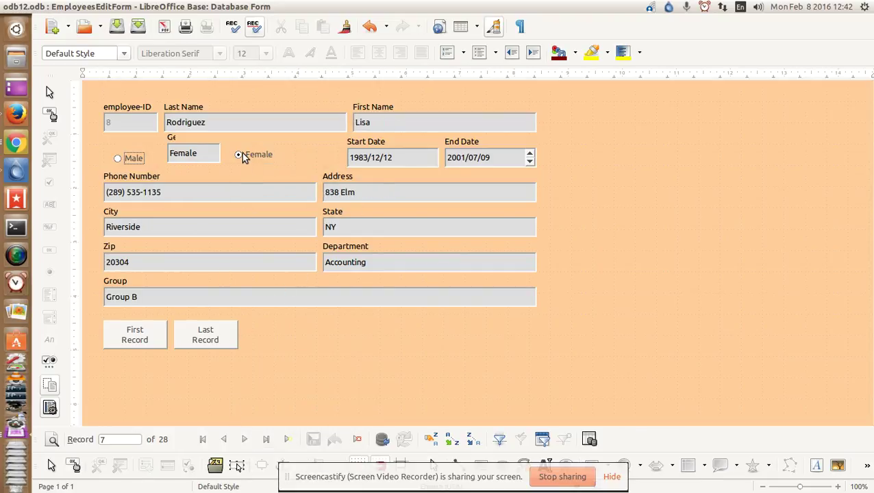
left_click(117, 159)
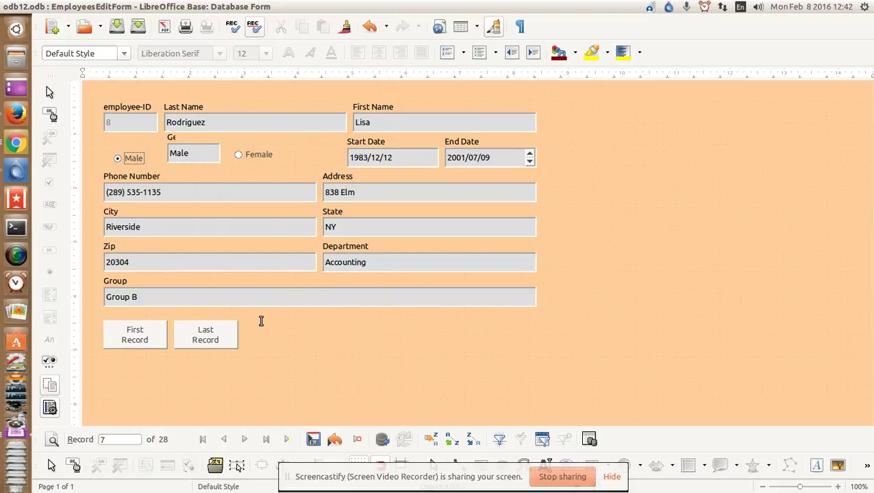
left_click(313, 439)
left_click(240, 157)
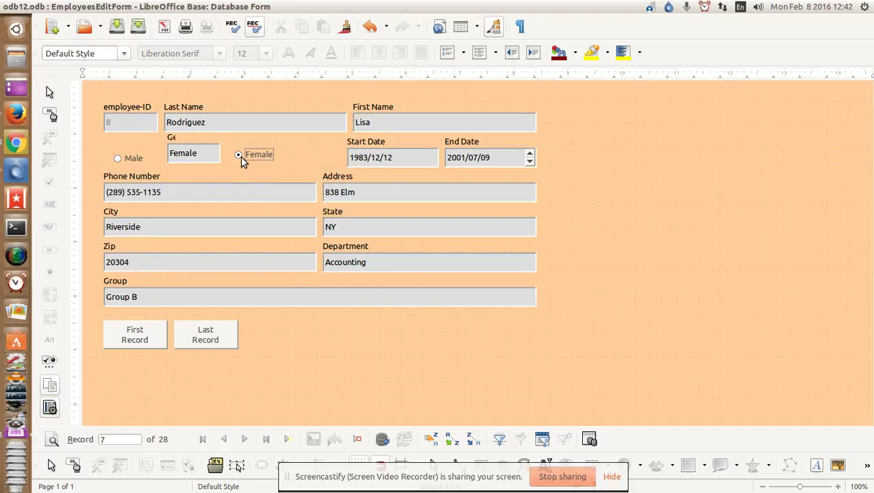
left_click(314, 439)
left_click(224, 439)
left_click(118, 159)
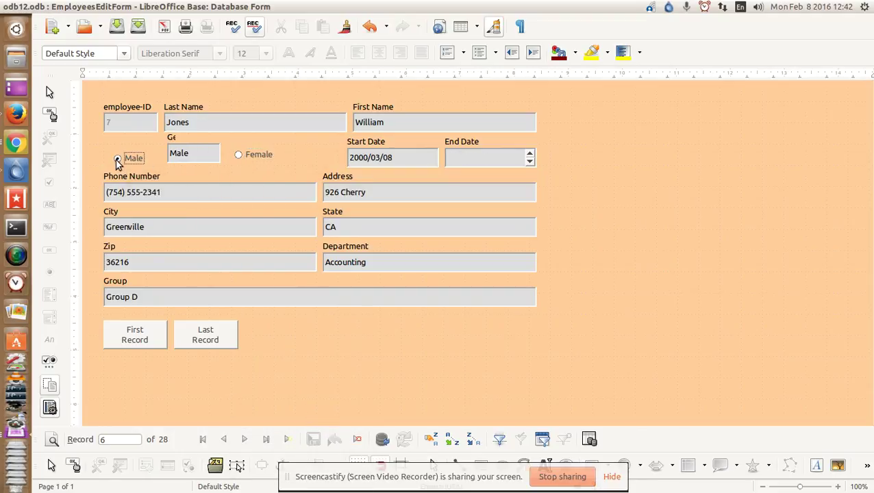
left_click(313, 439)
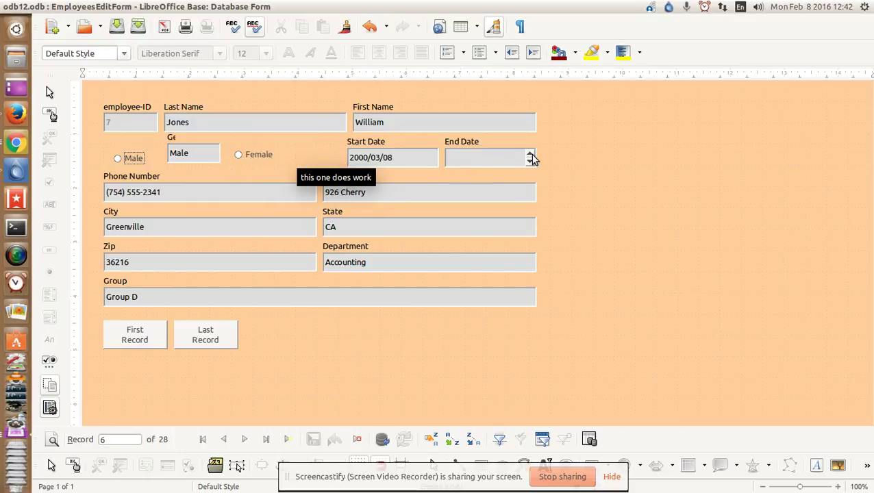
left_click(479, 155)
type("2001/07/10")
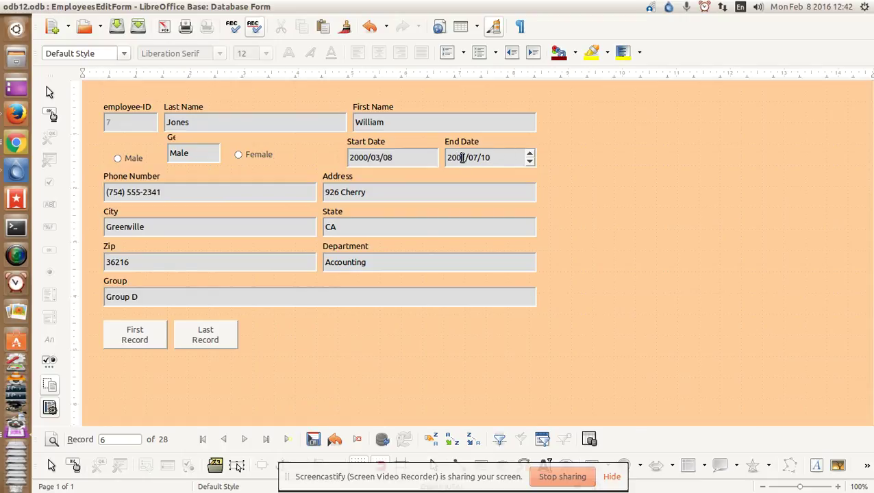
left_click(531, 153)
left_click(530, 153)
type("5")
left_click(486, 159)
left_click_drag(502, 157, 480, 157)
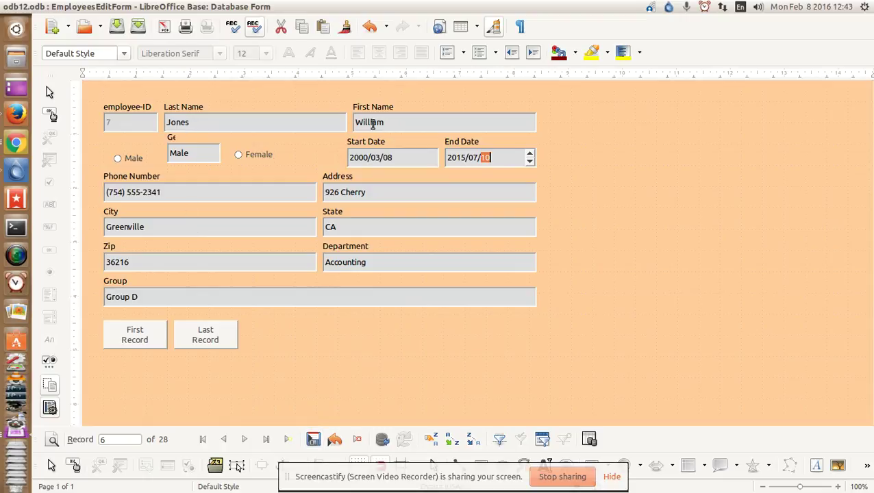
left_click(313, 440)
mouse_move(8, 8)
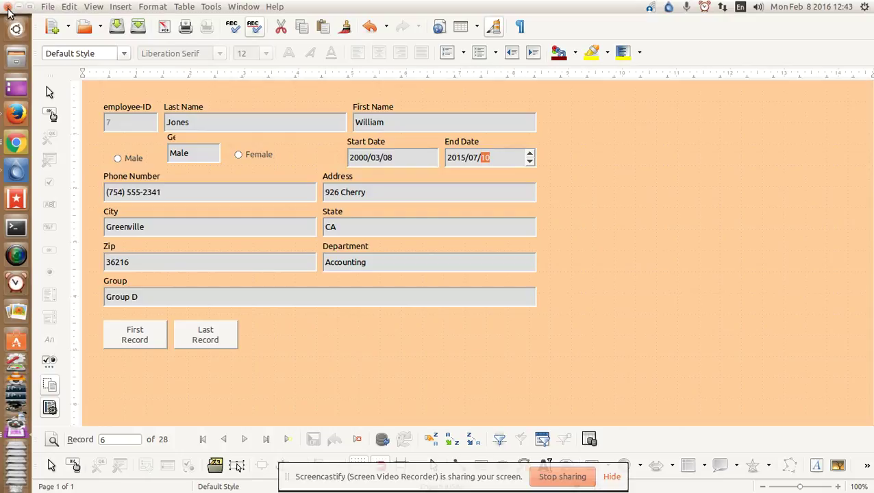
Step: Close the employee edit form without saving and return to the database window
left_click(8, 8)
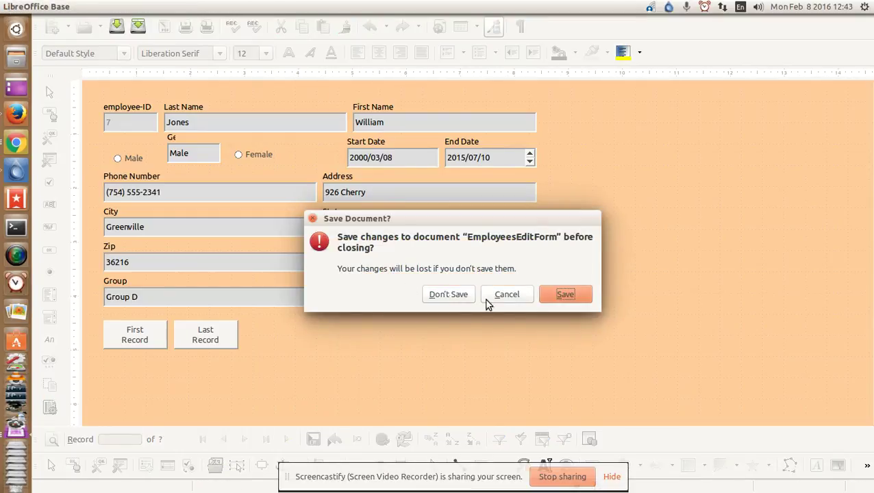
left_click(556, 297)
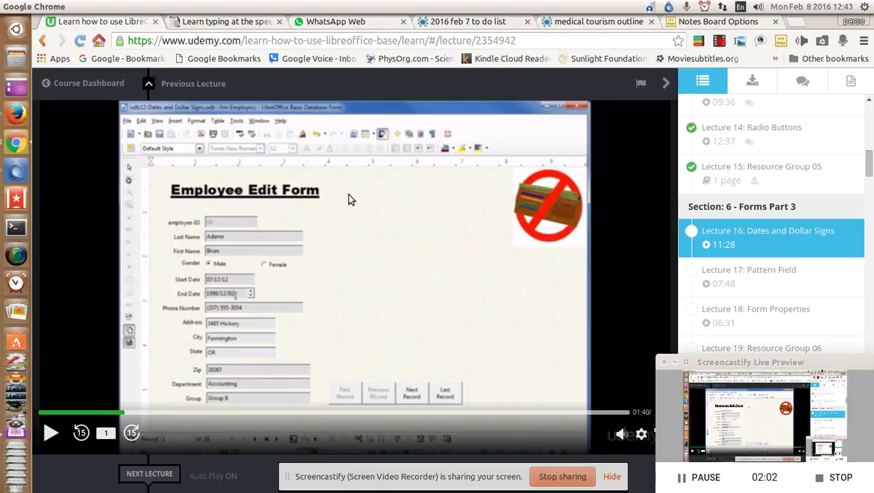
key("alt+Tab")
key("alt+Tab")
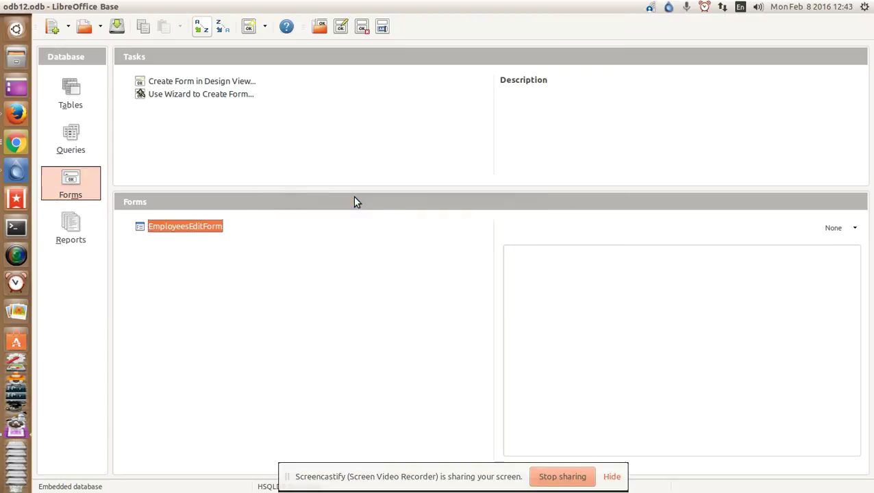
left_click(76, 91)
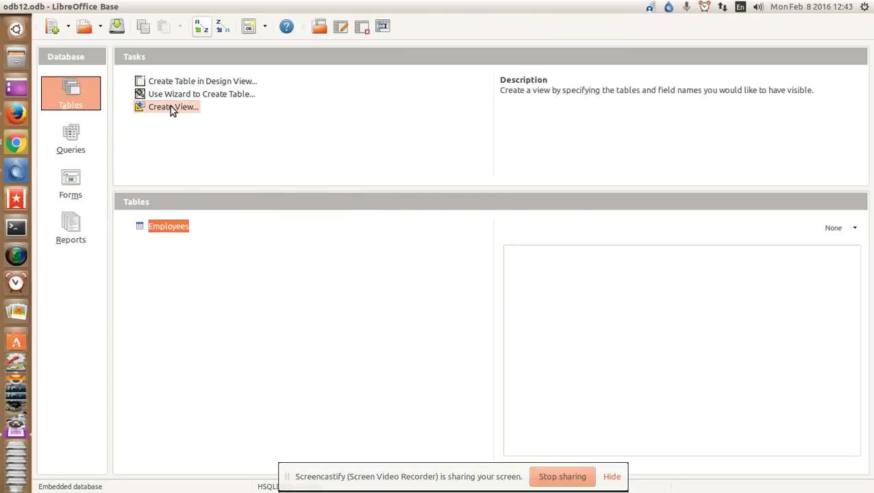
right_click(168, 225)
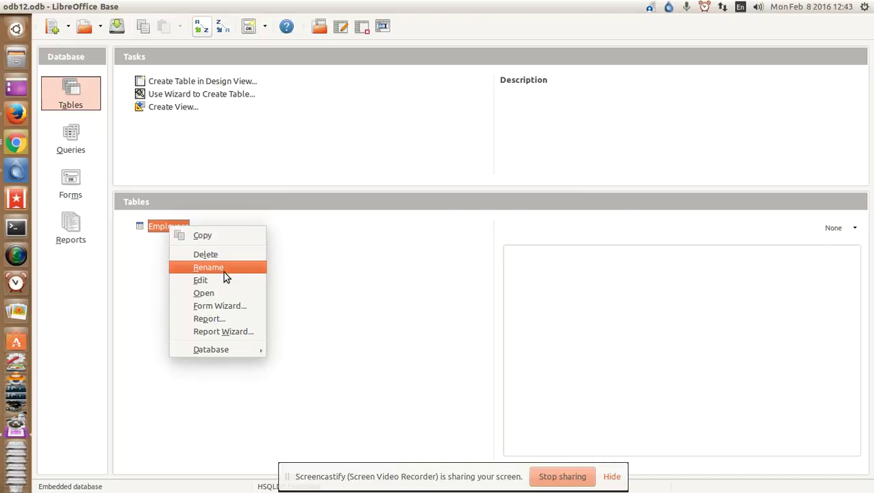
left_click(229, 293)
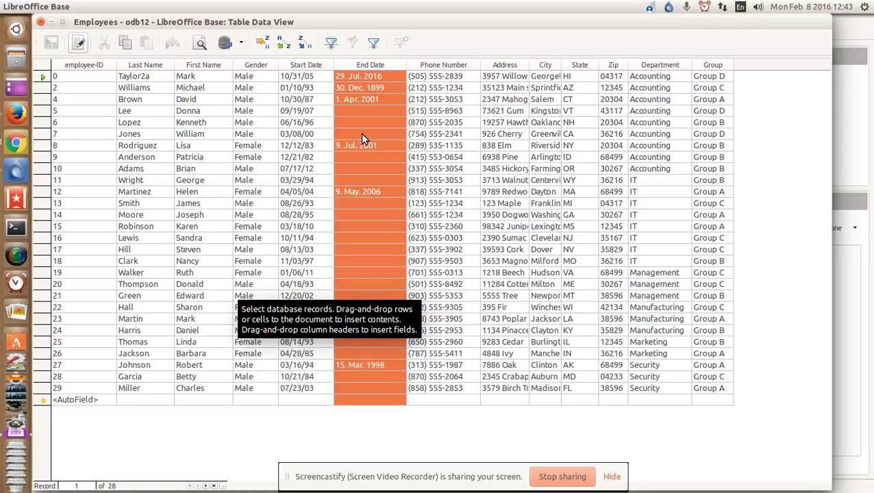
left_click(42, 22)
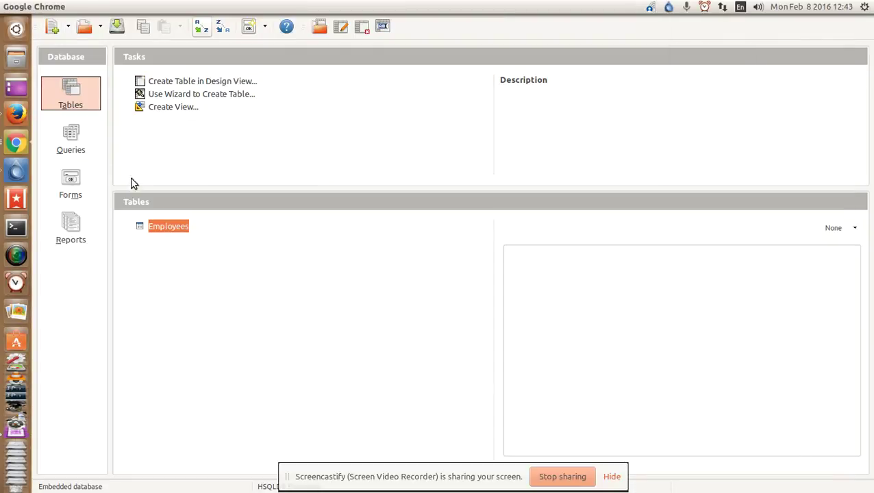
Step: Open EmployeesEditForm from the database's Forms list
left_click(72, 181)
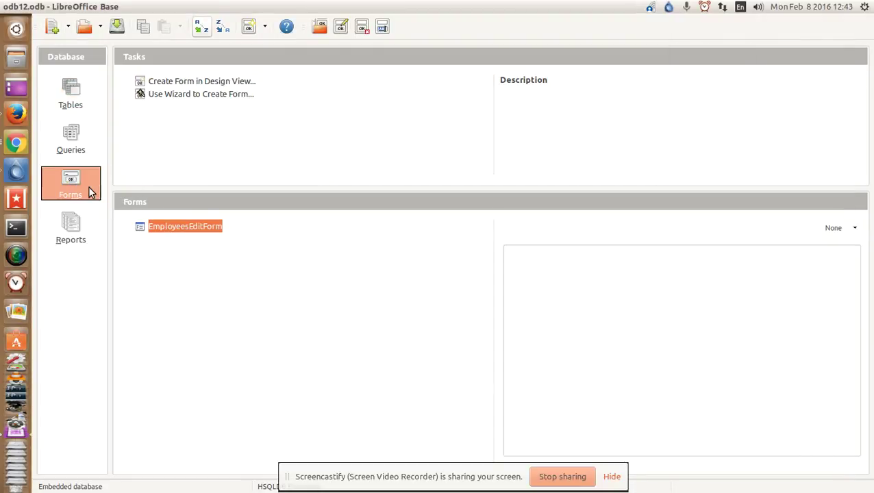
right_click(174, 228)
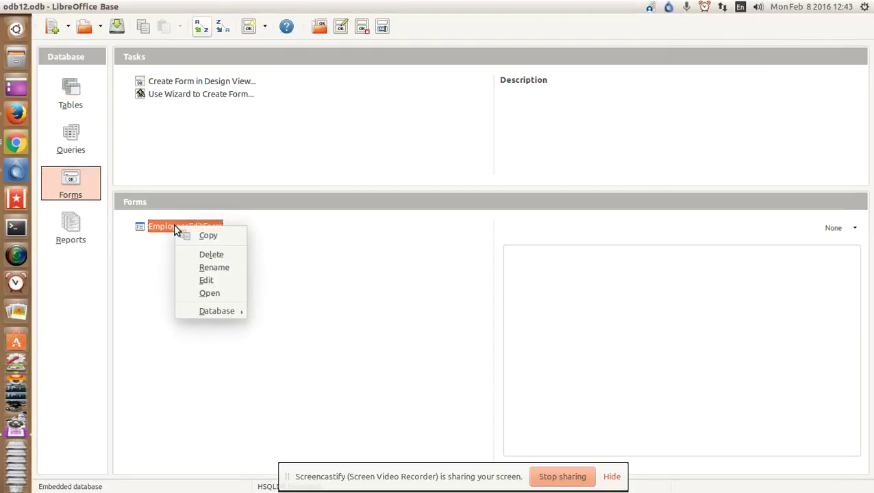
left_click(210, 293)
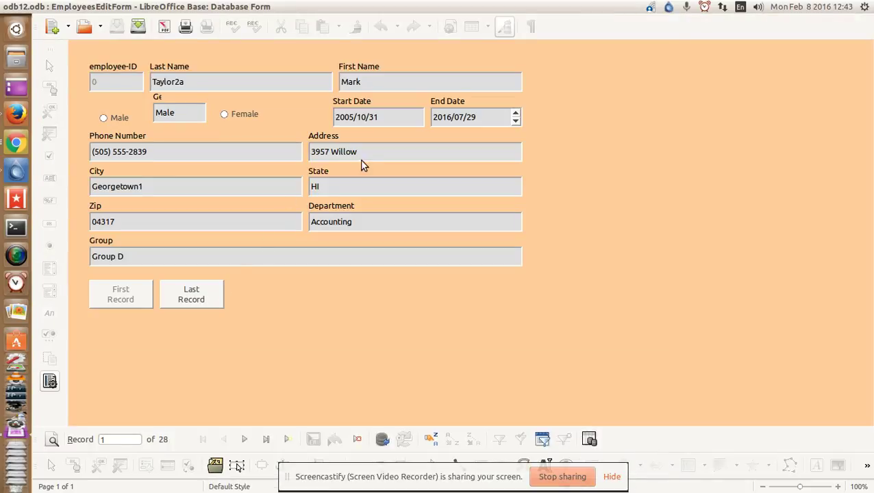
left_click(244, 439)
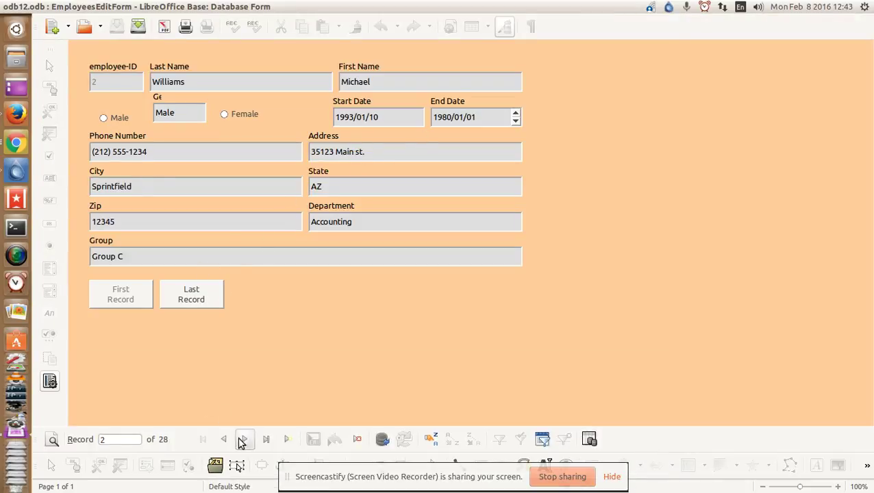
left_click(244, 439)
left_click(241, 440)
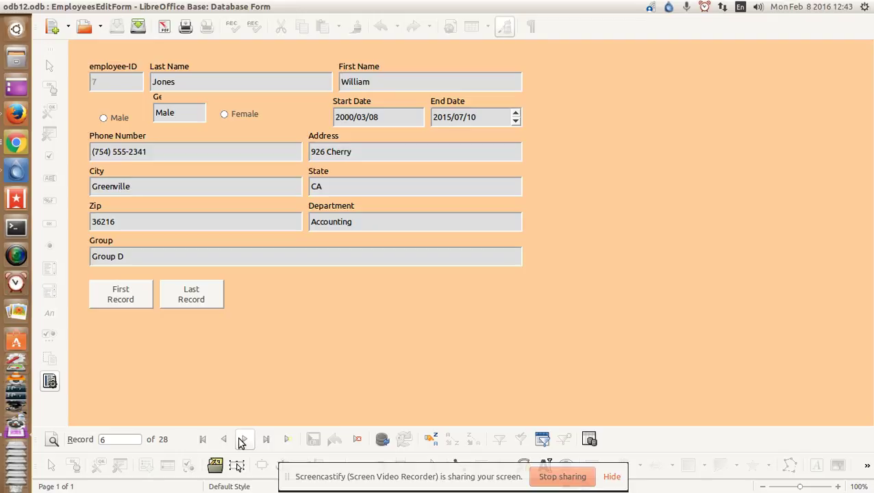
left_click(226, 440)
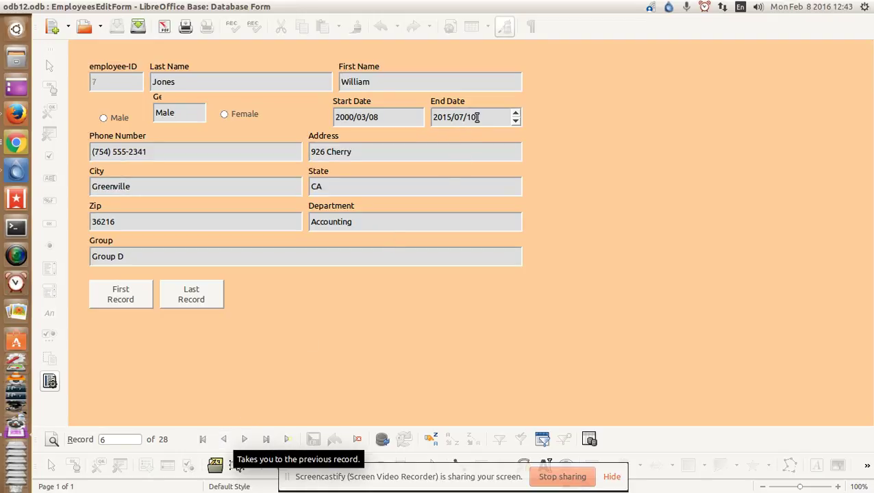
left_click_drag(478, 117, 430, 117)
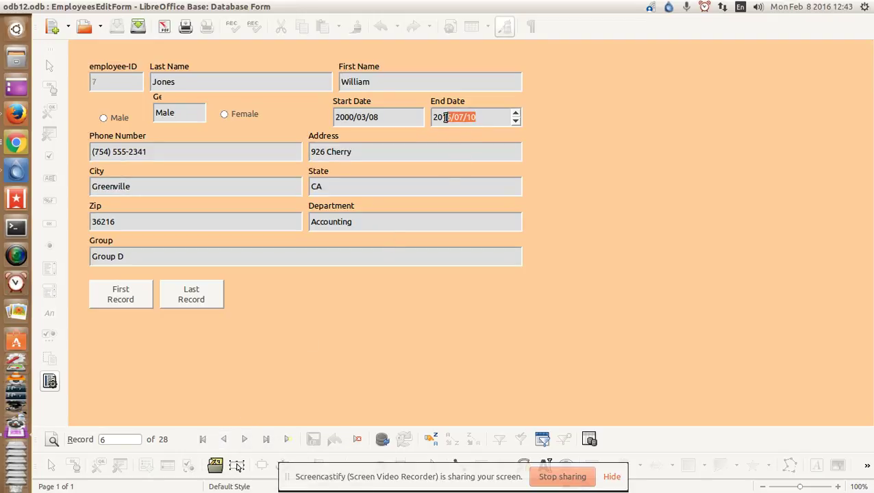
left_click(385, 305)
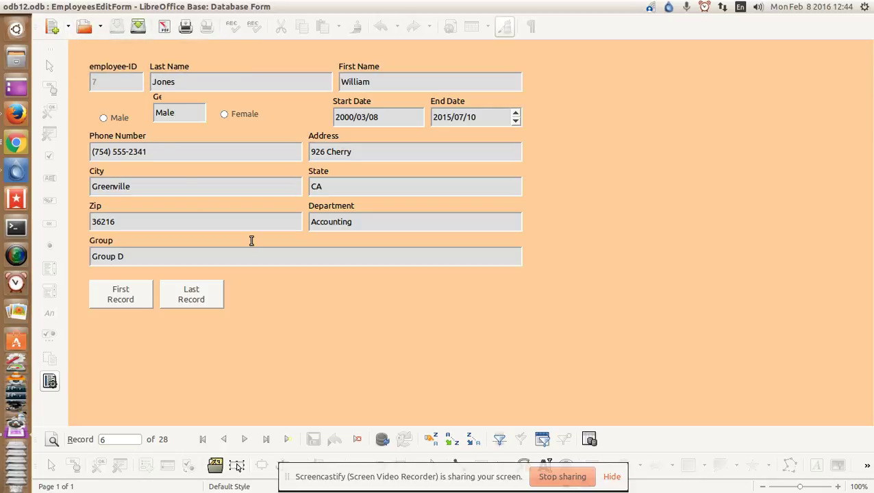
key("alt+Tab")
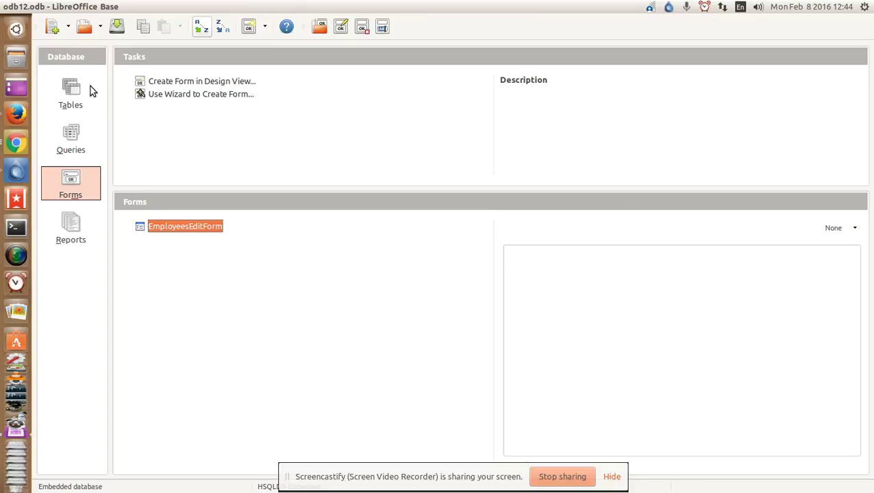
left_click(74, 87)
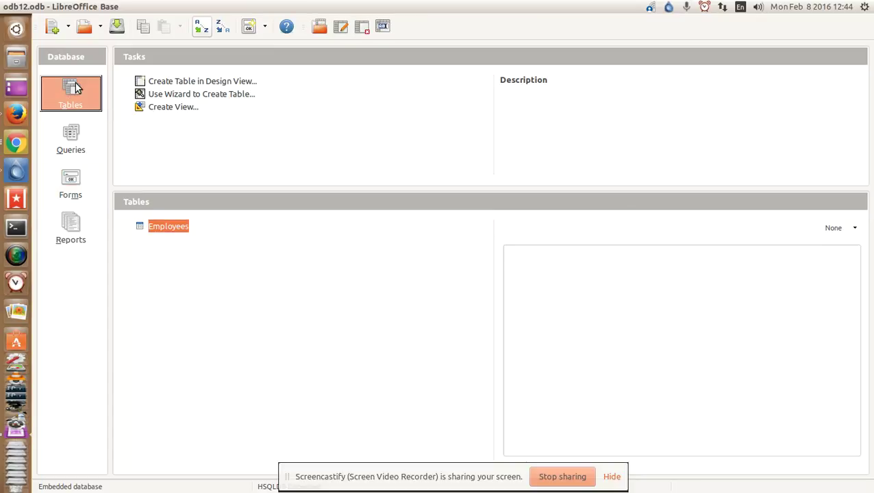
right_click(159, 226)
left_click(235, 292)
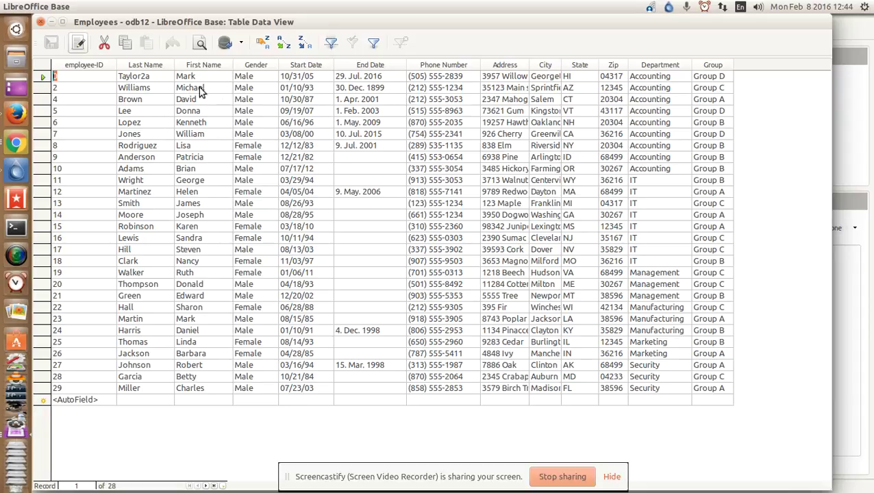
left_click(372, 136)
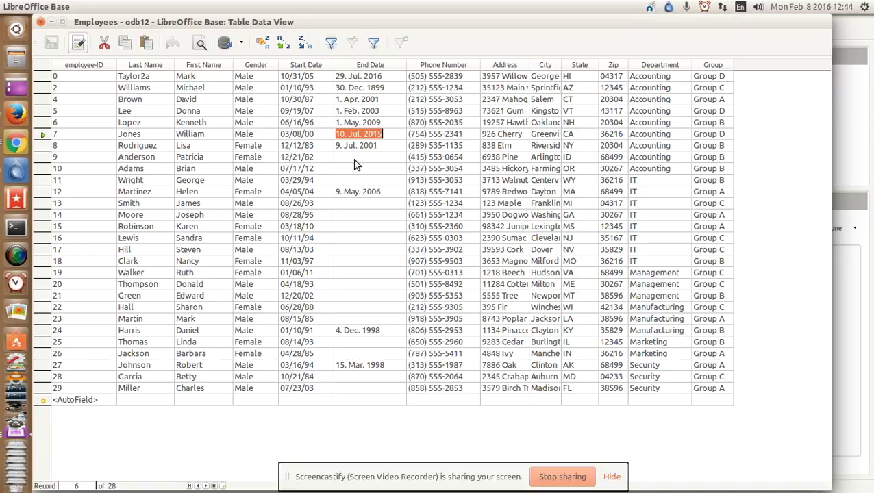
left_click(41, 22)
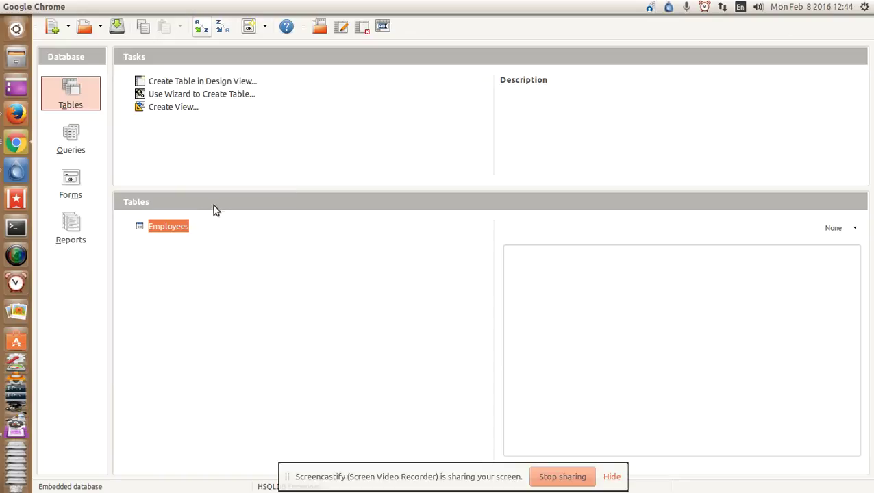
left_click(69, 188)
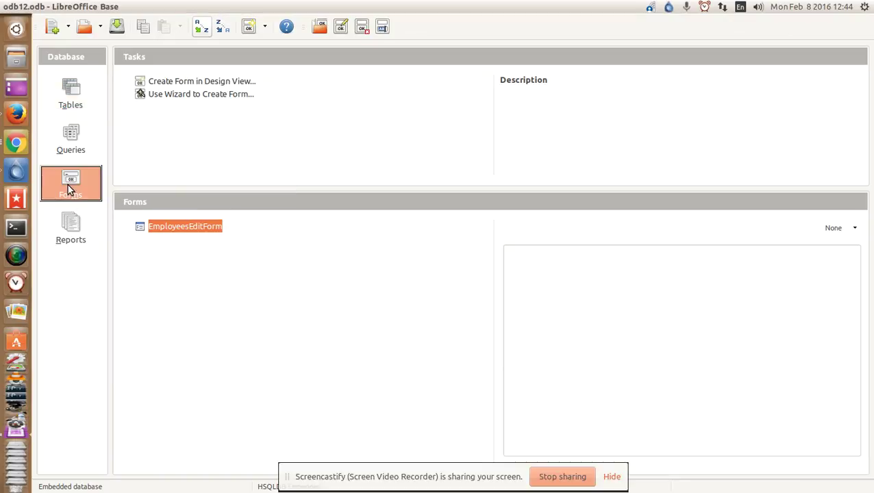
Step: Open EmployeesEditForm in Edit mode and turn Design Mode off for live data
right_click(183, 227)
left_click(222, 297)
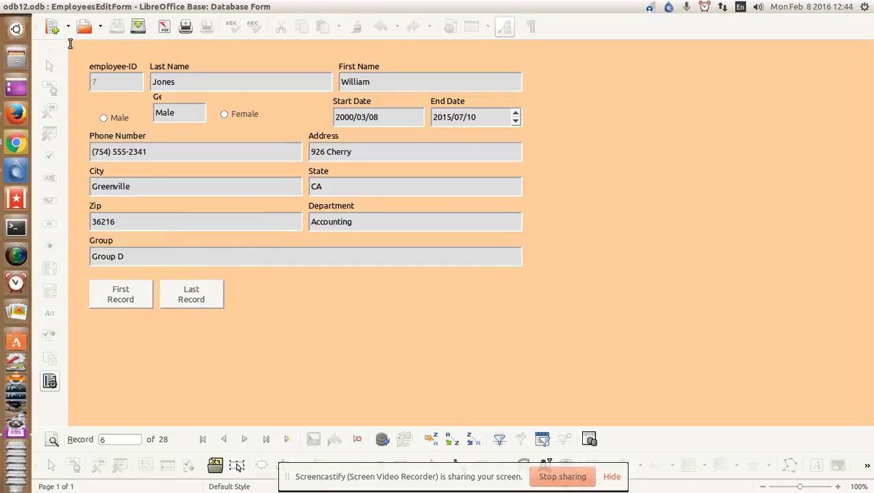
left_click(9, 7)
right_click(168, 227)
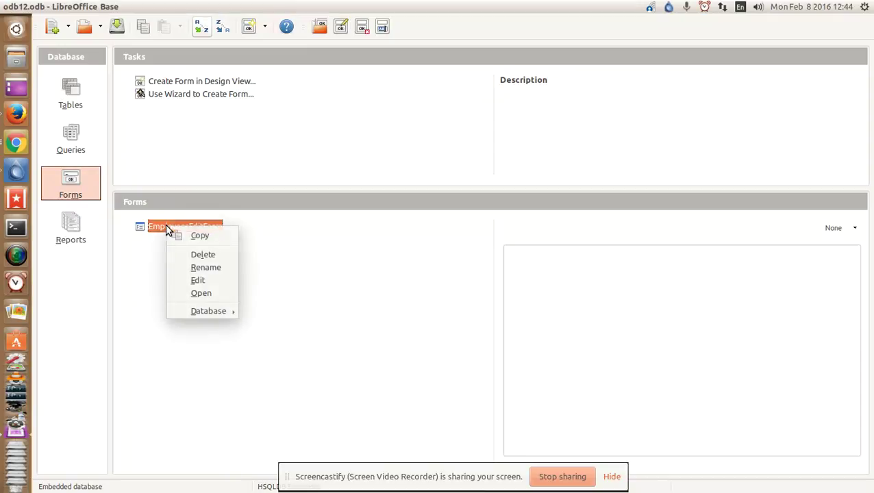
left_click(229, 279)
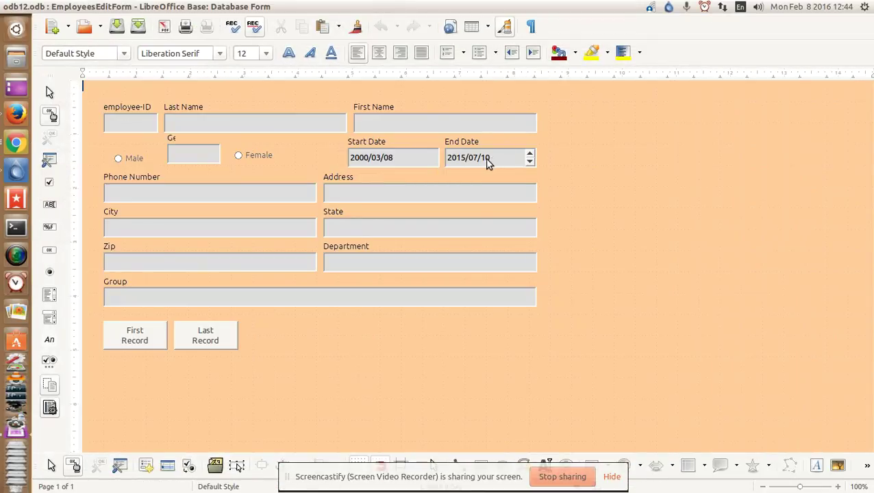
left_click(486, 162)
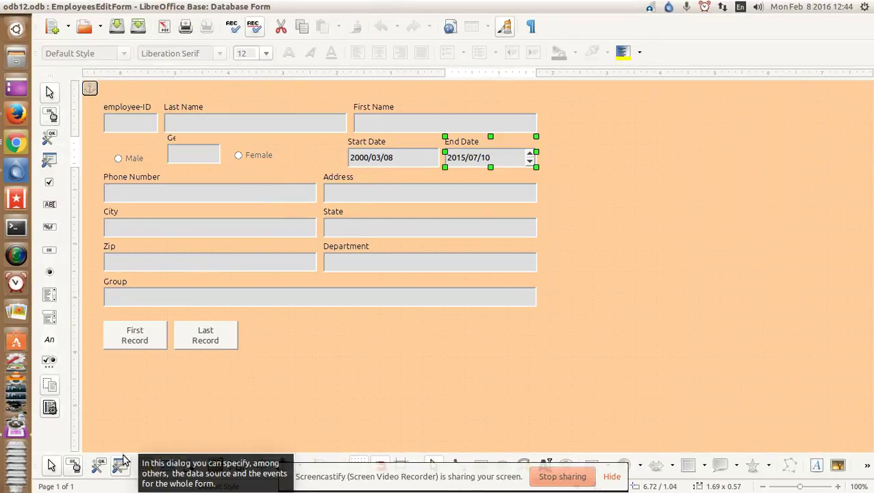
left_click(74, 466)
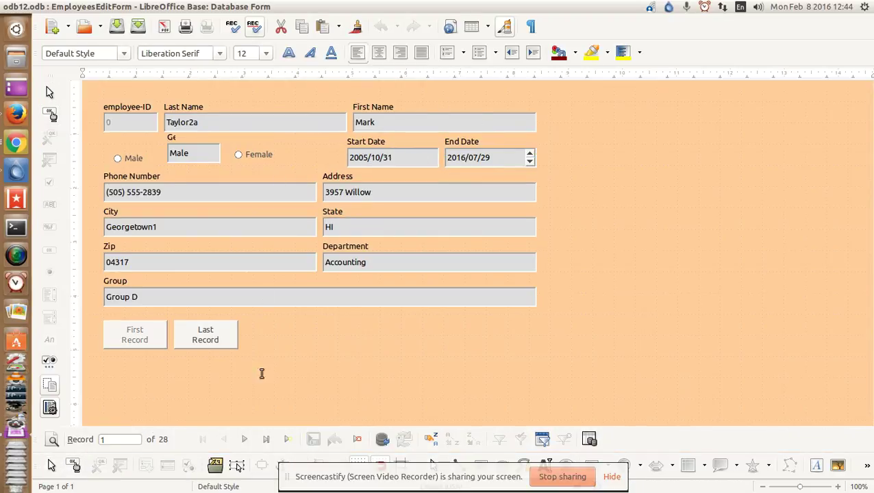
left_click(247, 439)
left_click(246, 439)
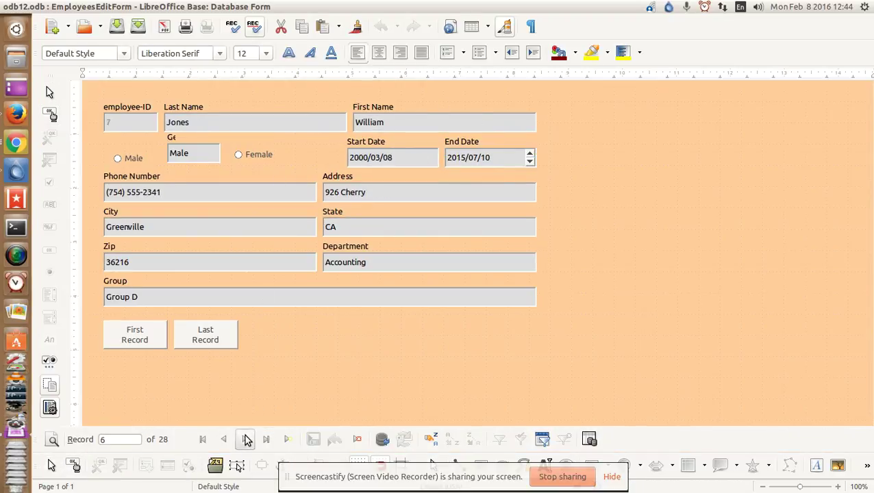
left_click(487, 158)
left_click(473, 158)
left_click(531, 156)
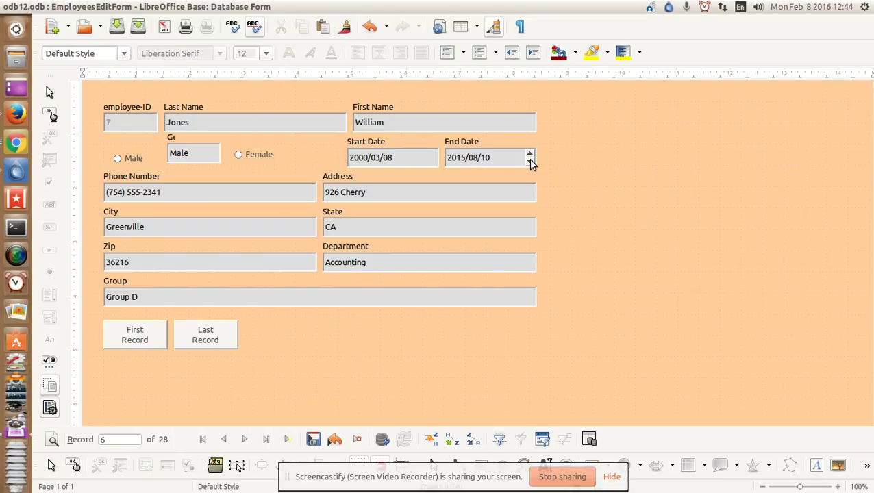